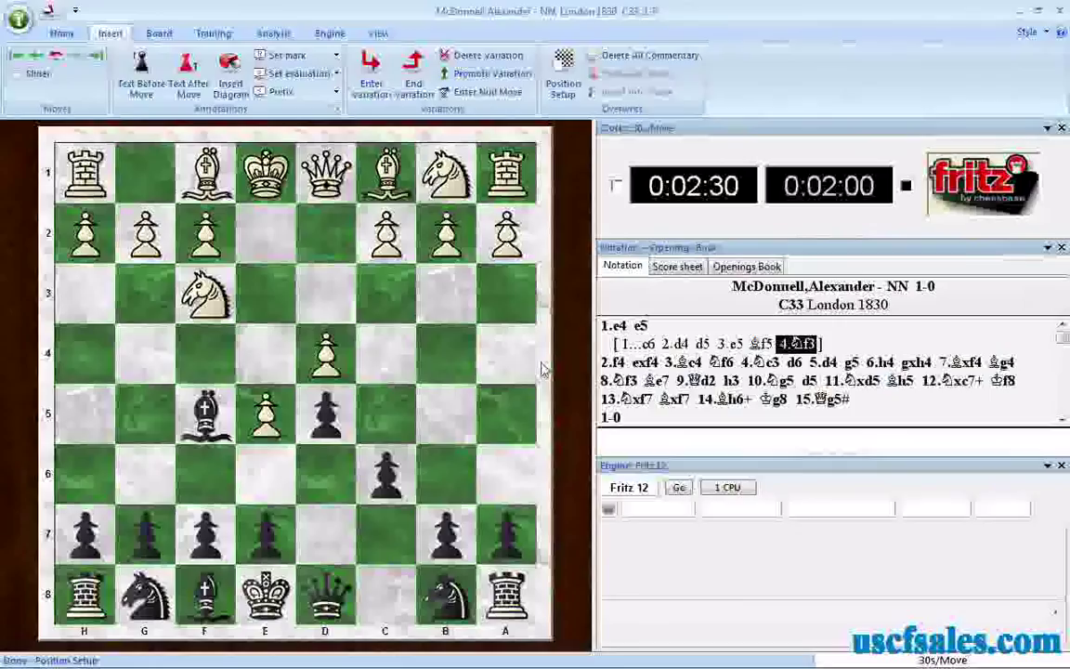
Open Position Setup from the Insert tab and clear every piece off the board.
left_click(60, 35)
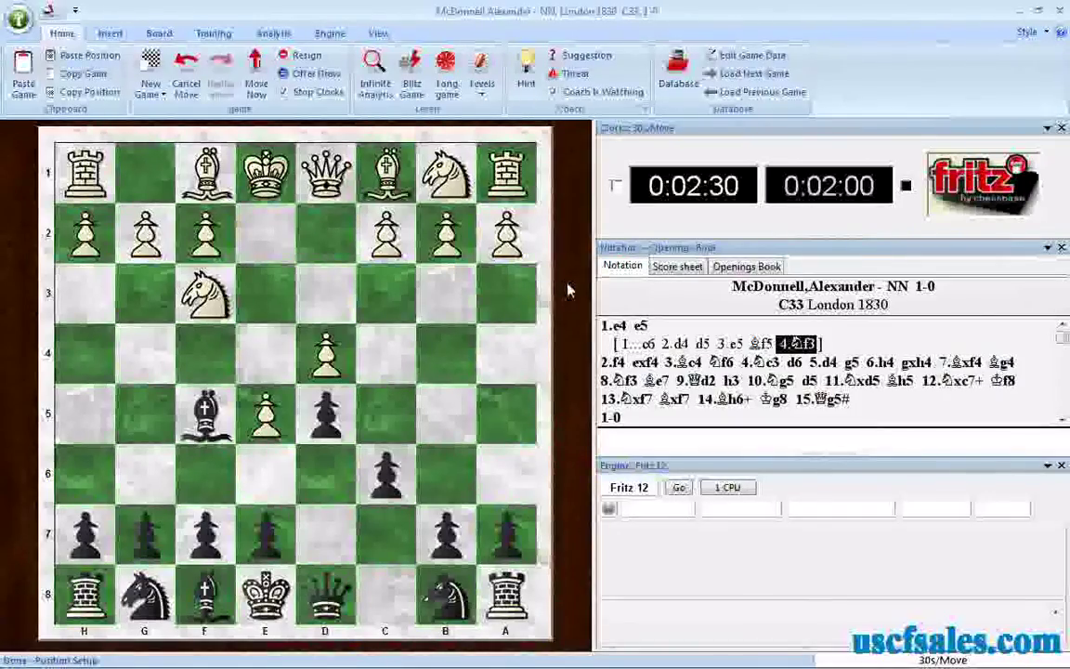
left_click(110, 36)
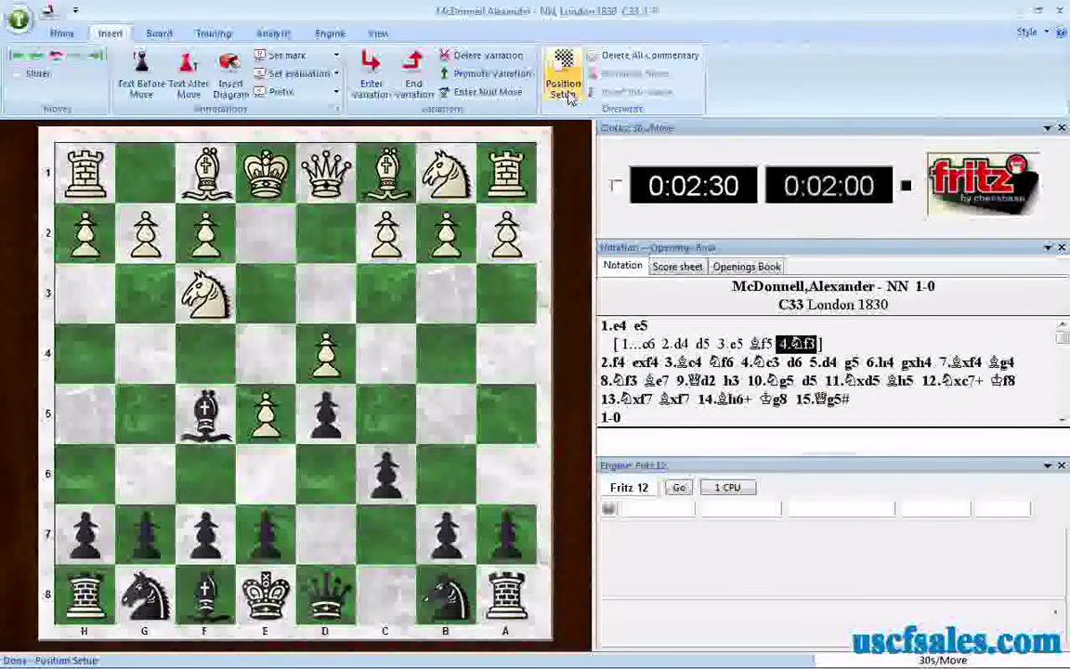
left_click(566, 78)
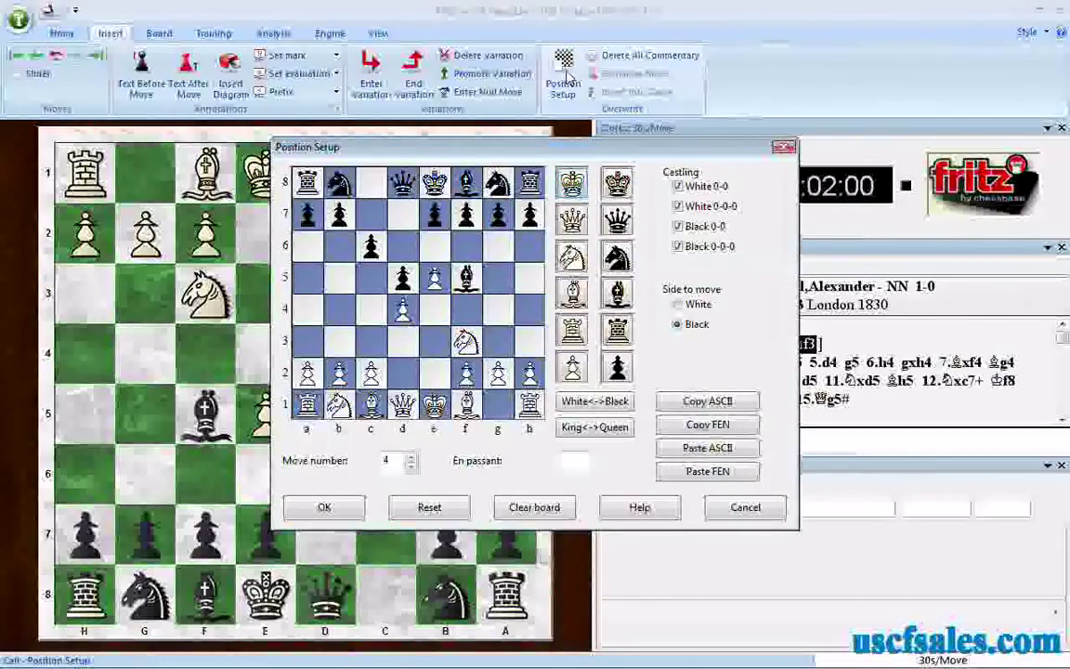
left_click(535, 508)
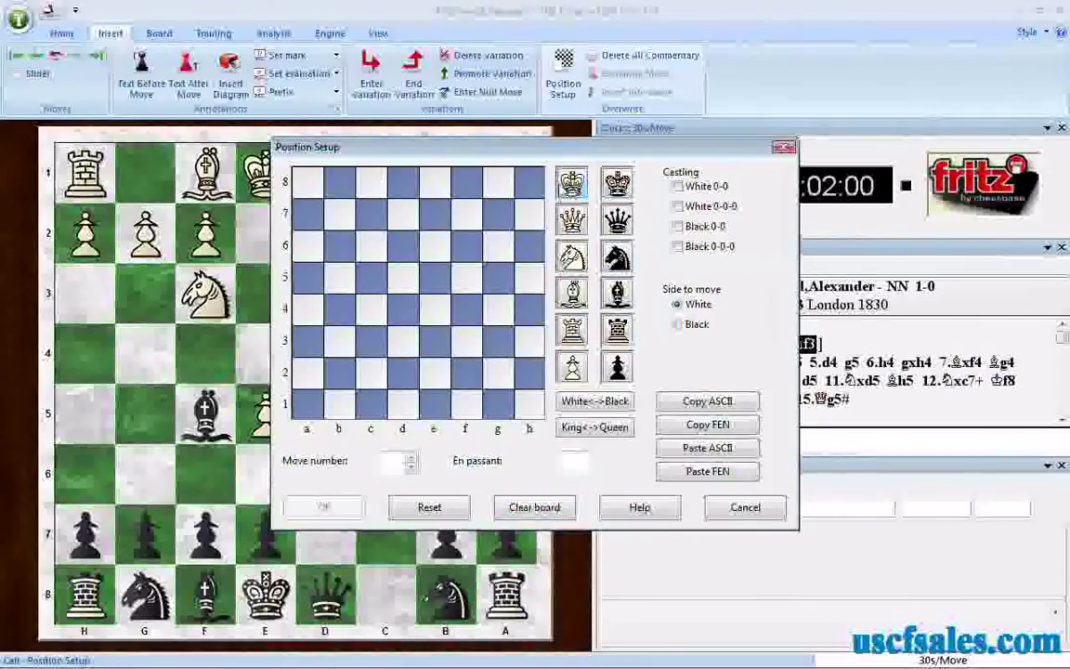
Place a white king on g1 and a black king on g8.
left_click(498, 403)
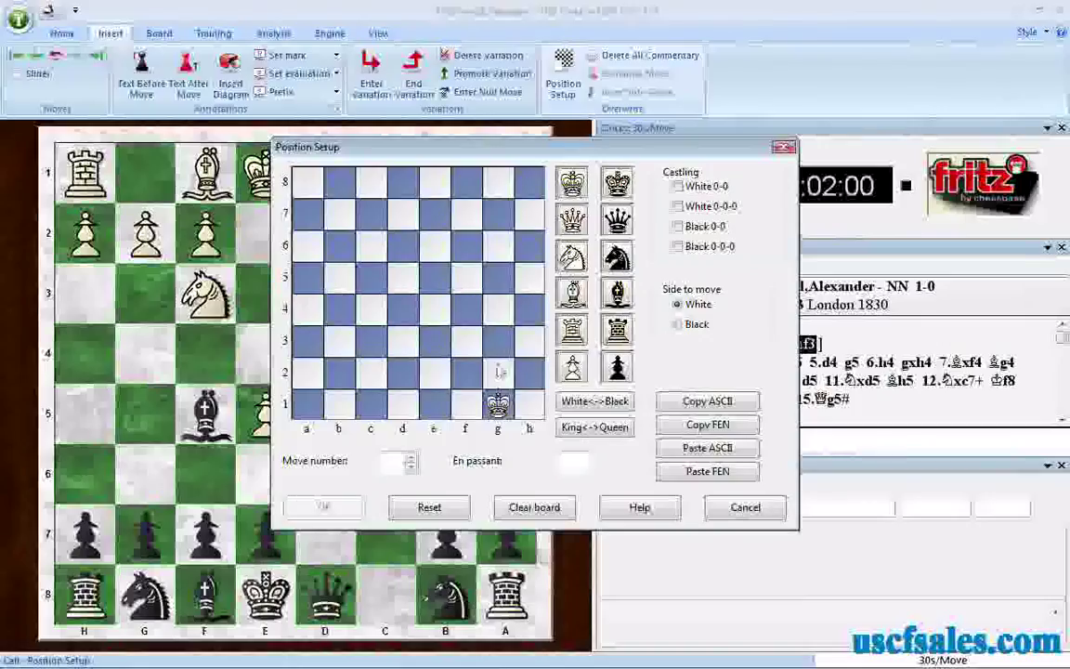
left_click(498, 183)
right_click(499, 183)
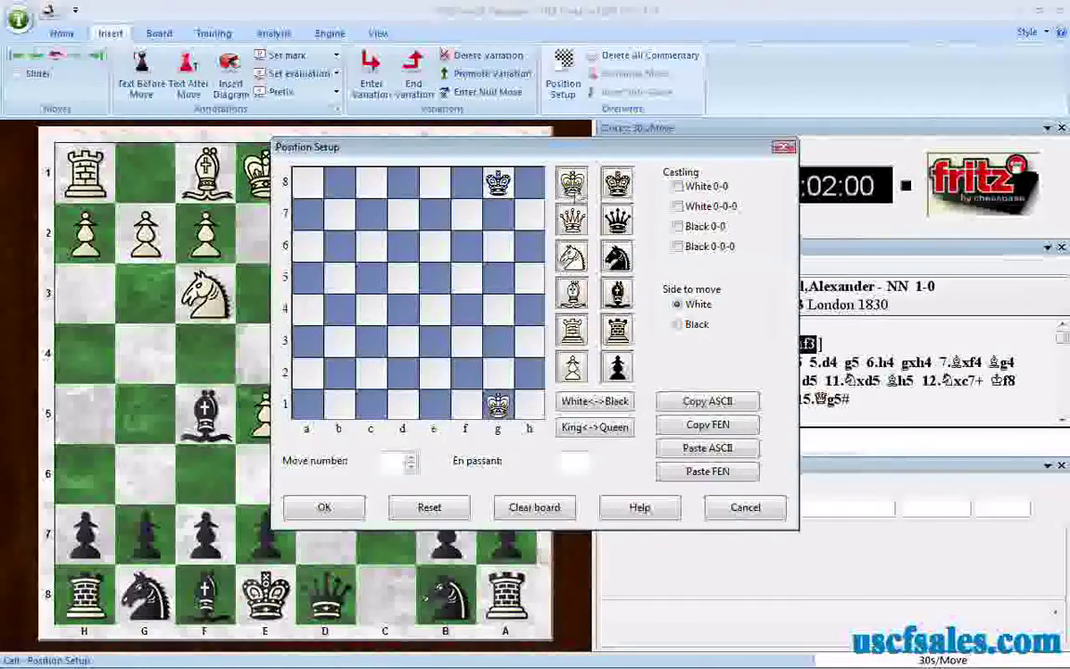
Try out knights on f2 and f7, then remove both again.
left_click(573, 260)
left_click(467, 374)
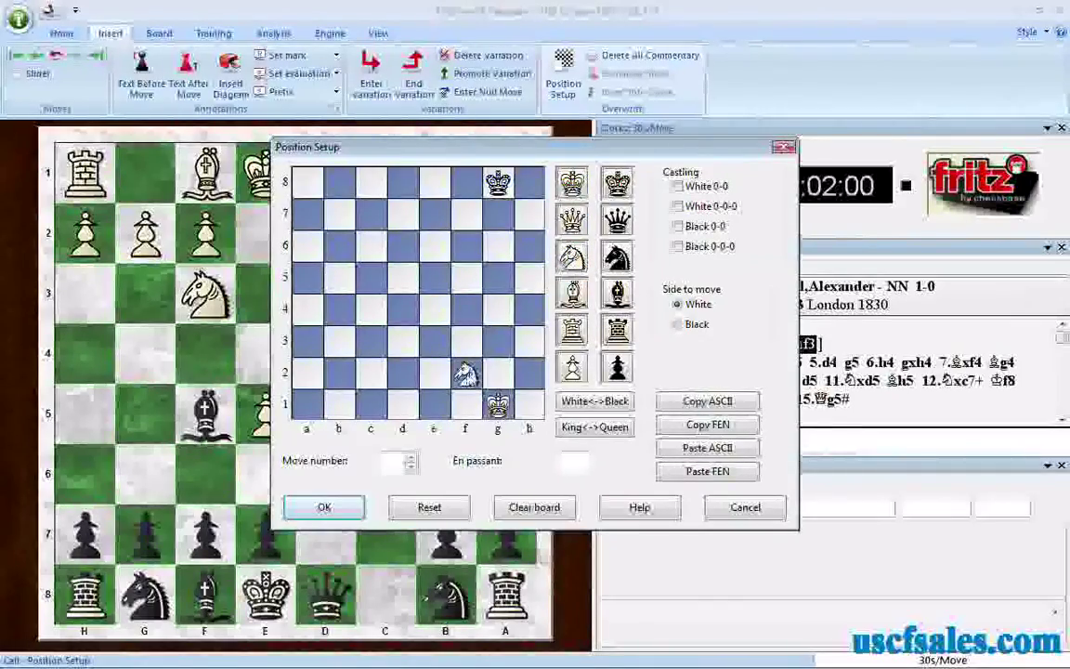
right_click(467, 222)
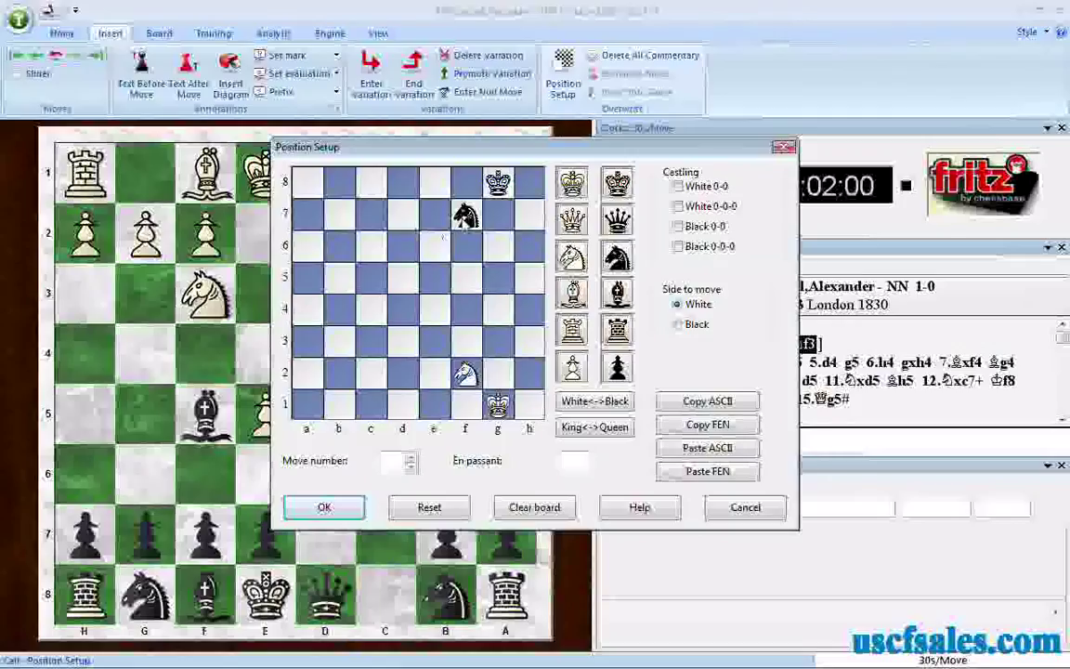
left_click(466, 218)
left_click(465, 221)
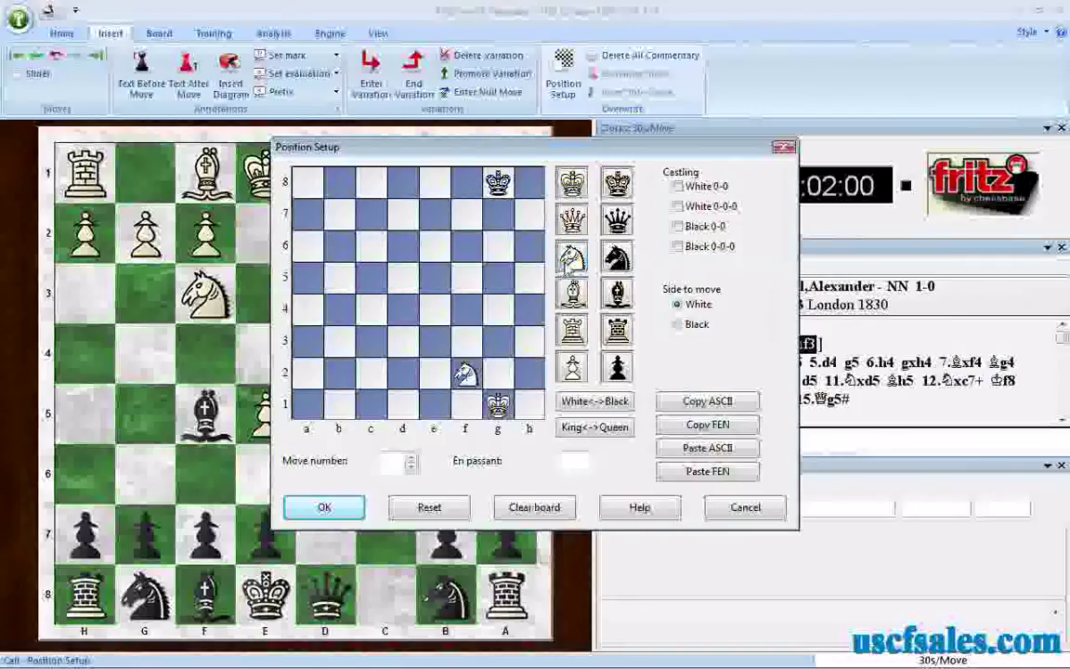
left_click(466, 374)
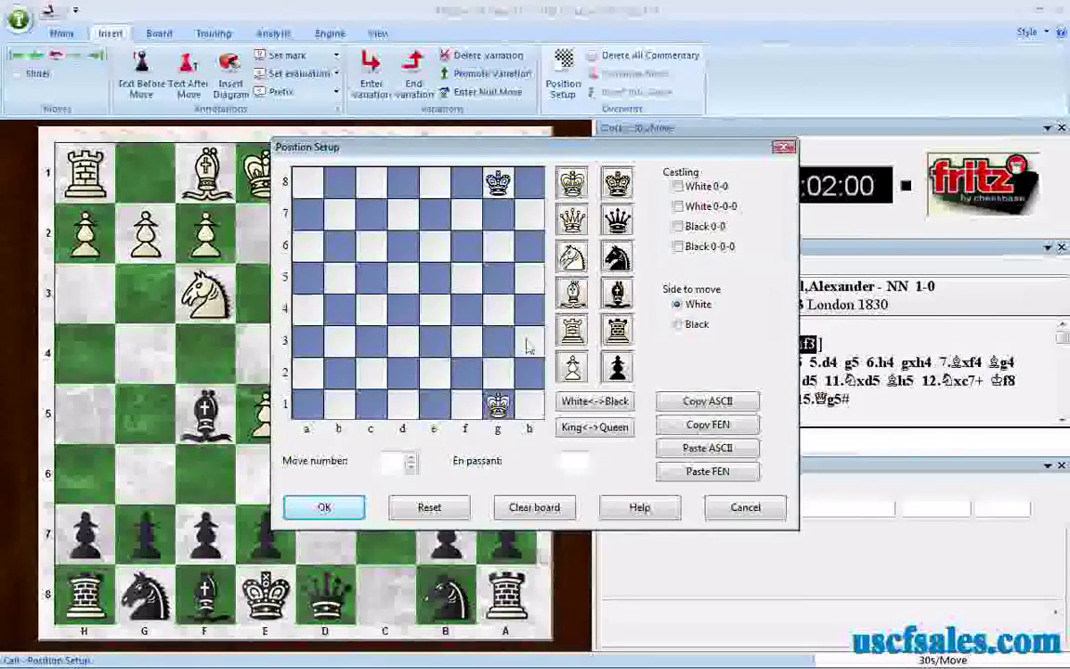
Test white and black knights on e5, leaving the square empty afterwards.
left_click(434, 281)
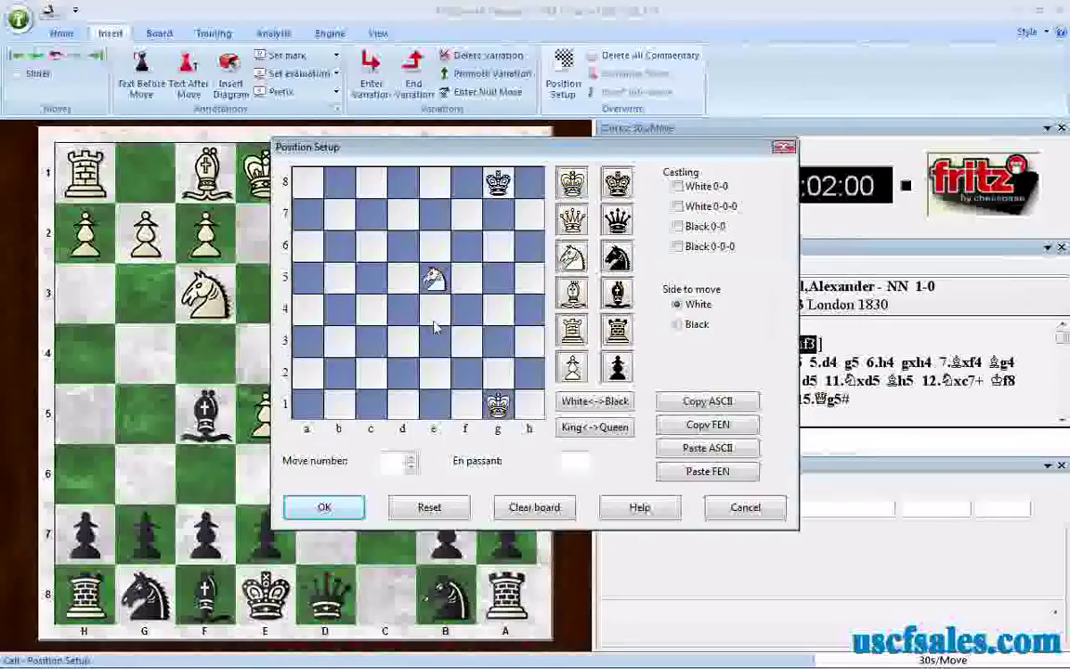
left_click(432, 287)
right_click(431, 290)
left_click(435, 288)
left_click(437, 283)
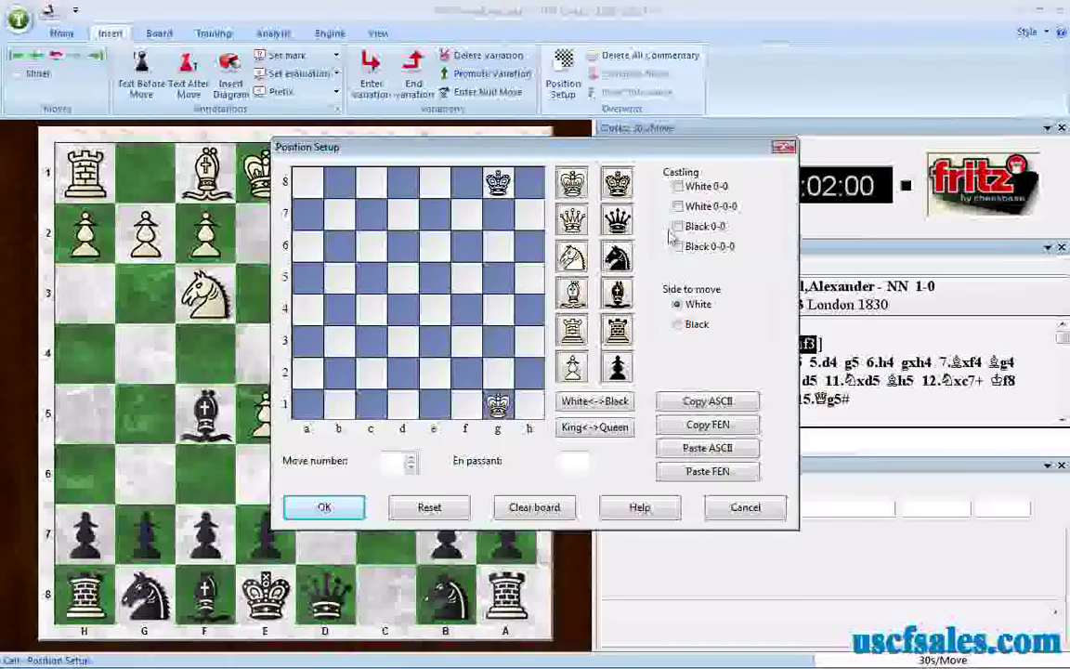
Clear the g1 and g8 pieces and put the white king on e1 and the black king on e8.
left_click(498, 406)
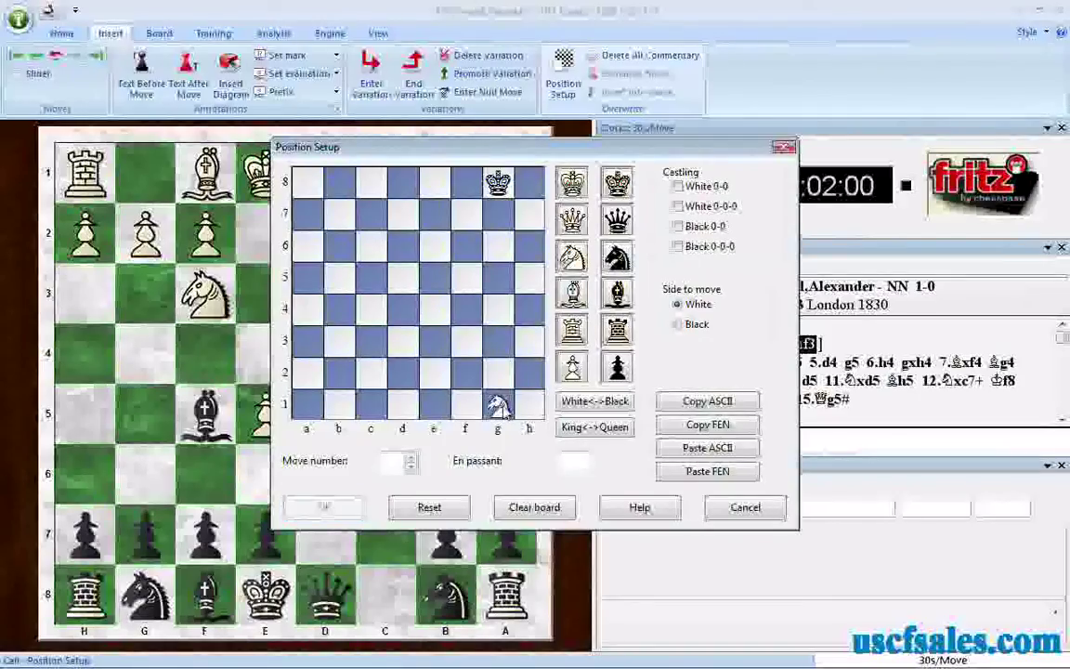
left_click(498, 406)
left_click(498, 183)
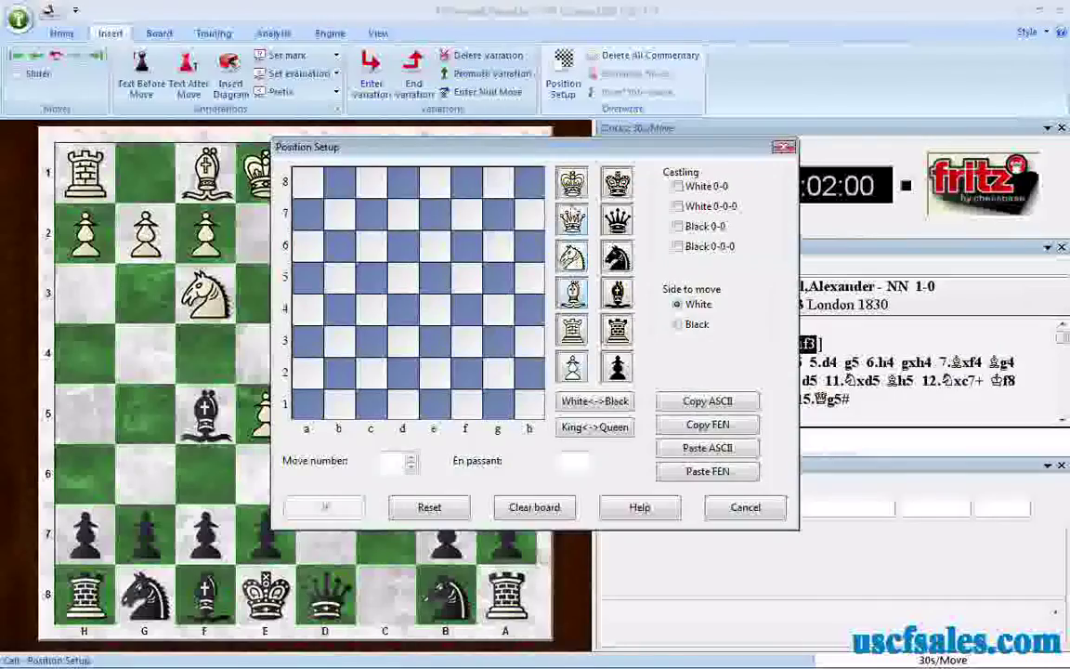
left_click(433, 403)
right_click(433, 183)
Place white rooks on h1 and a1 and black rooks on h8 and a8.
left_click(572, 330)
left_click(528, 404)
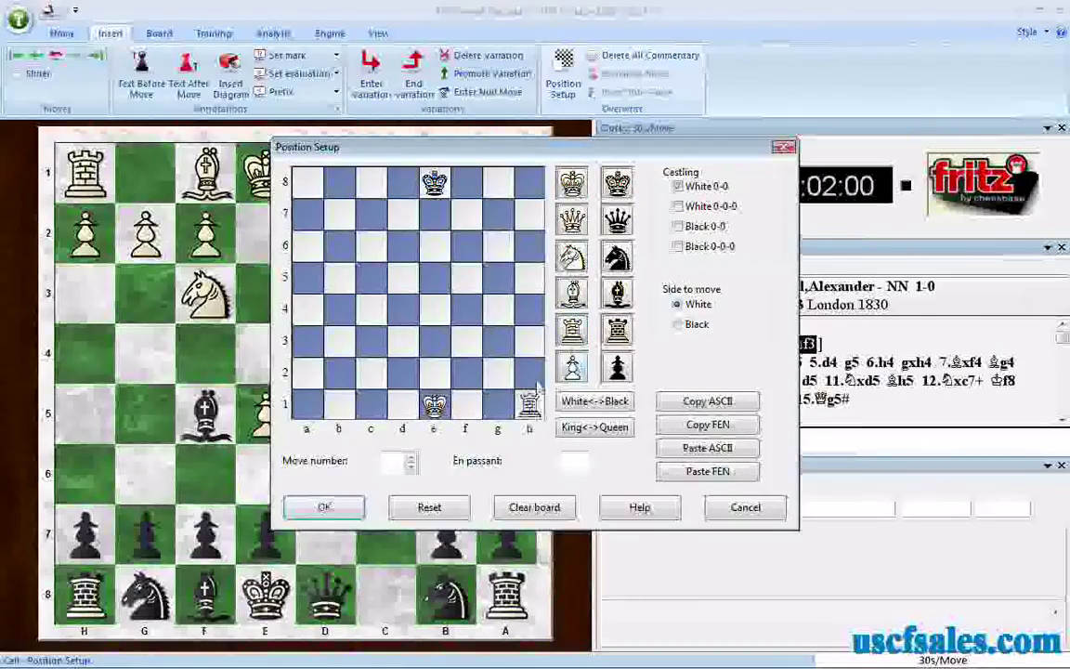
right_click(530, 183)
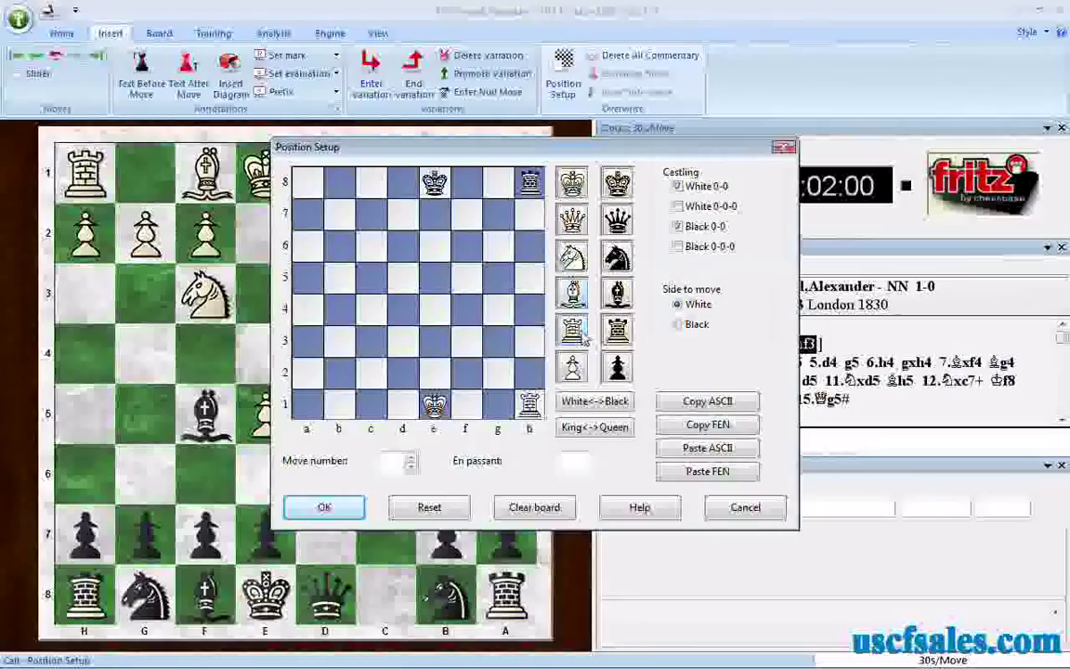
left_click(306, 404)
right_click(306, 183)
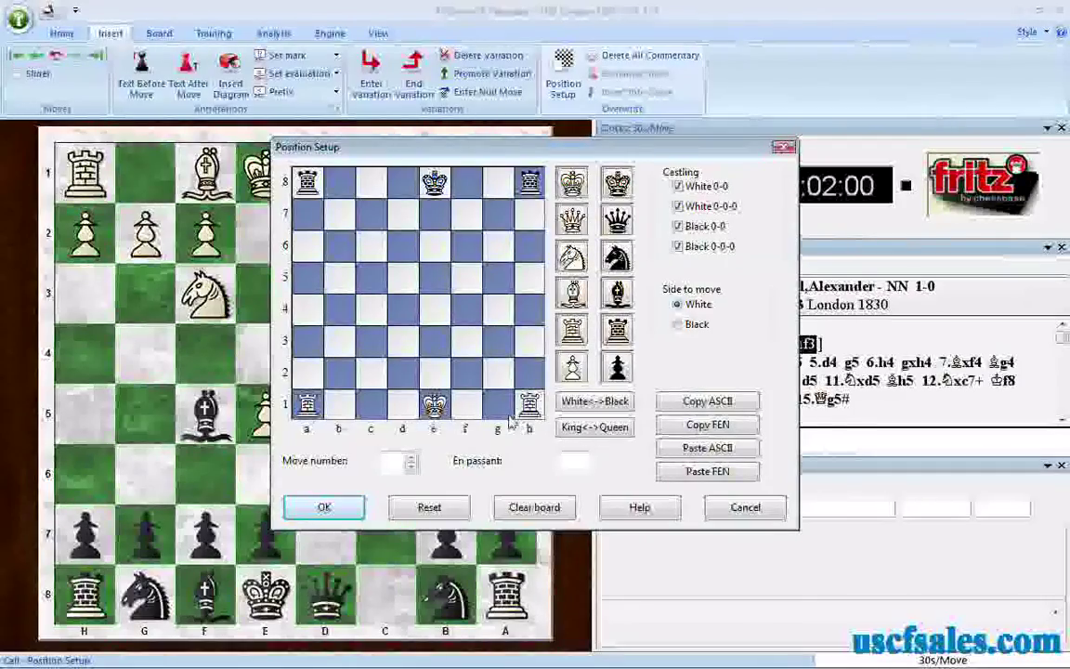
left_click(678, 206)
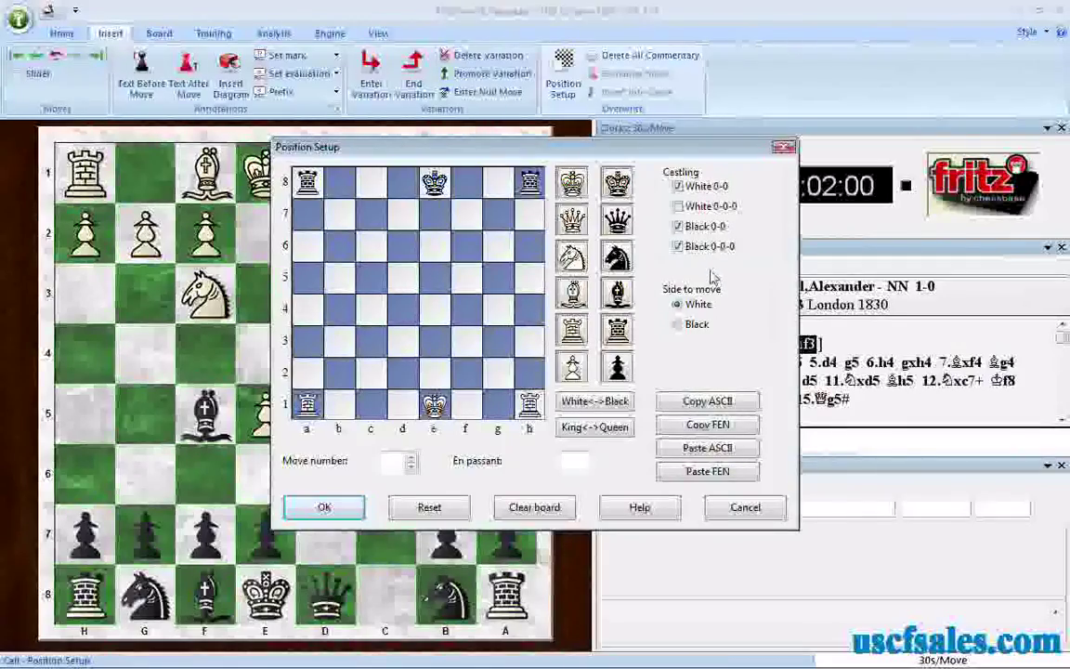
left_click(681, 327)
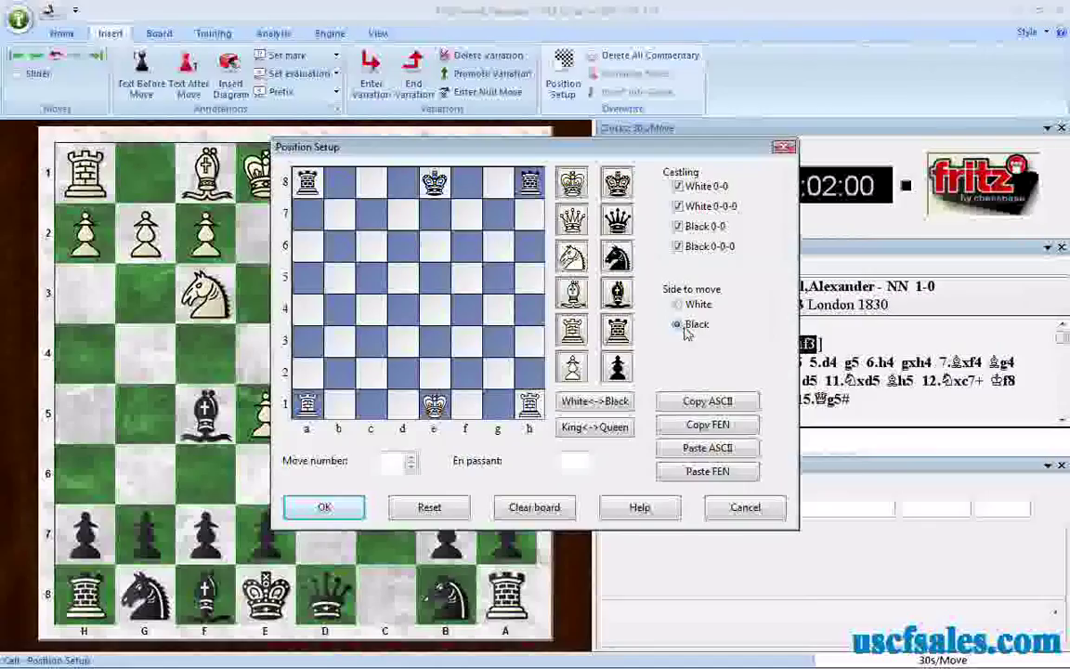
left_click(678, 206)
left_click(677, 303)
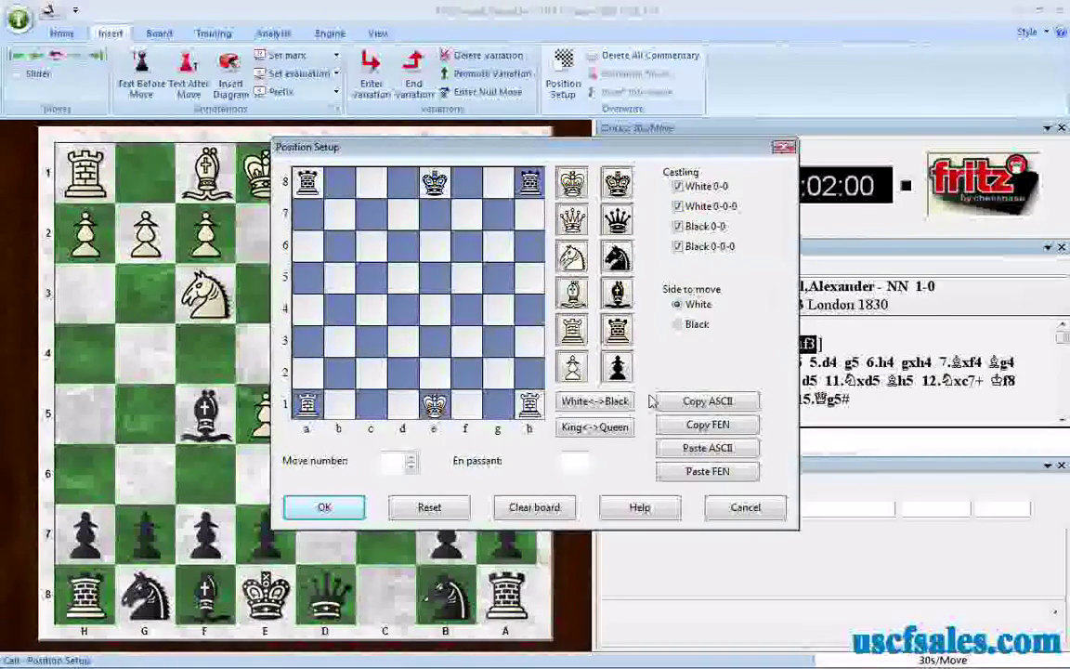
Set the move number to 22 and confirm the setup to start a new game.
left_click(393, 462)
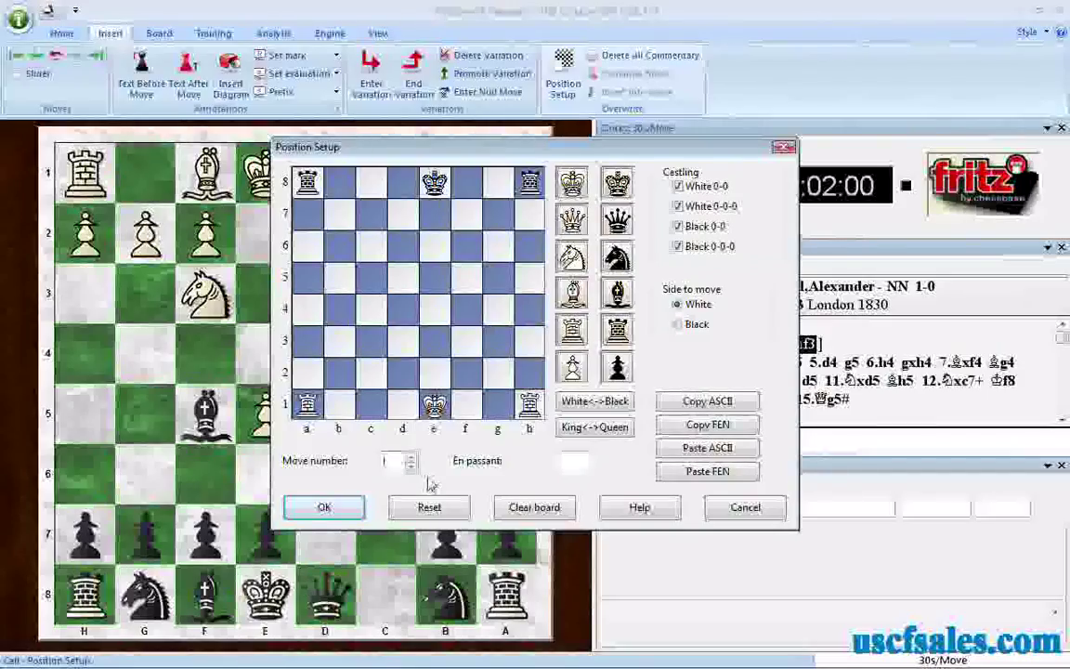
type("32")
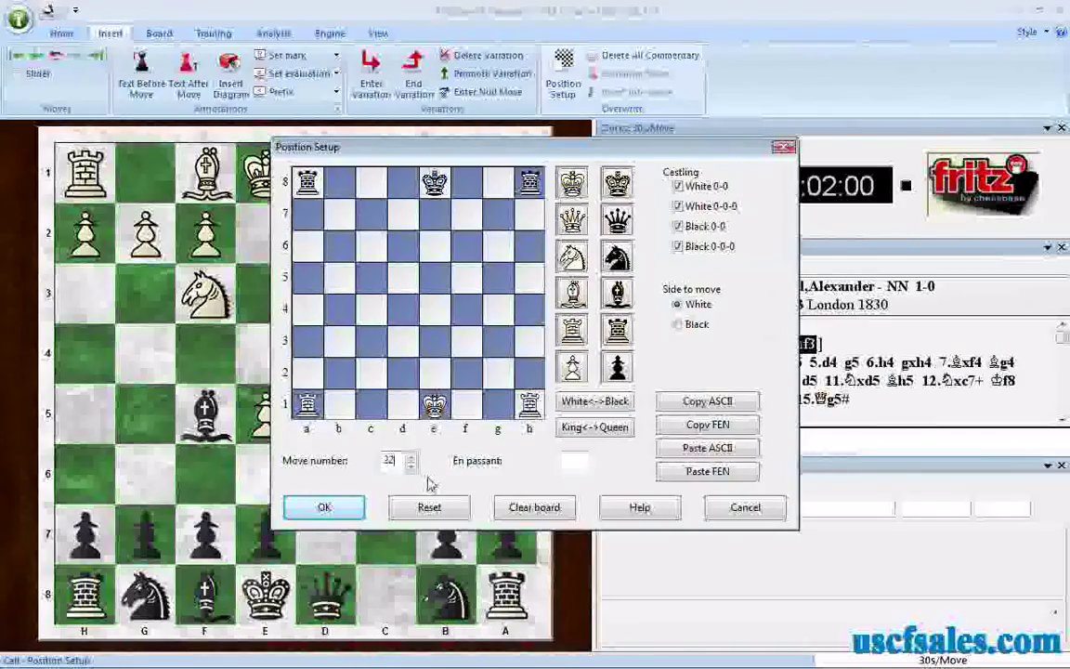
key("BackSpace")
key("BackSpace")
type("22")
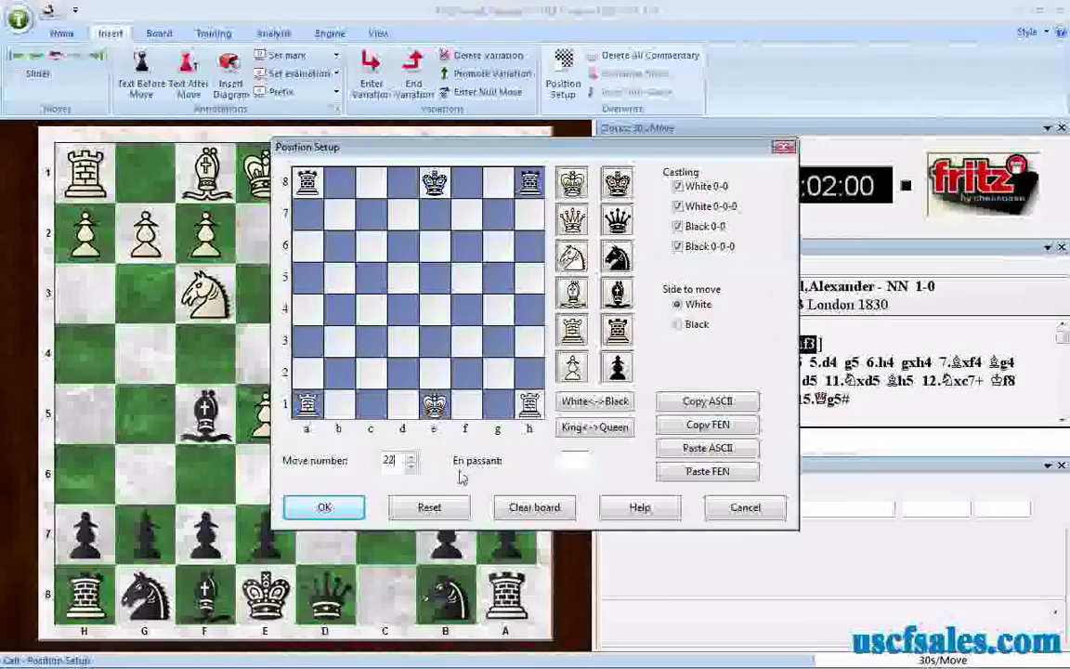
key("Tab")
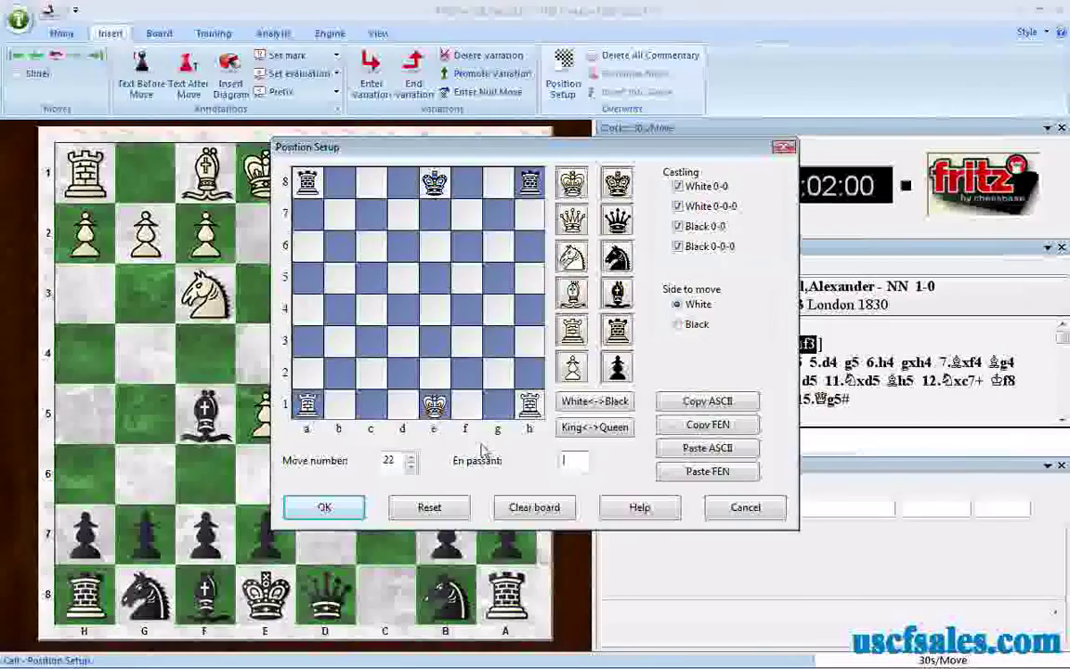
left_click(327, 508)
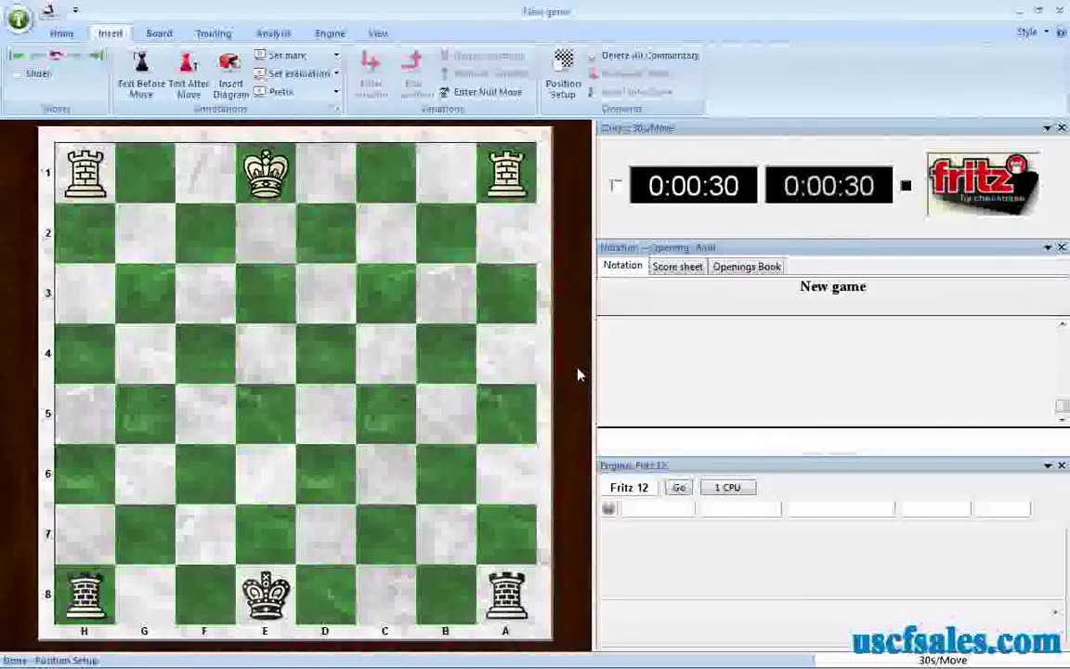
Flip the board and play 22.Rxh8+ and 23.Rhxa8 against Fritz.
key("ctrl+f")
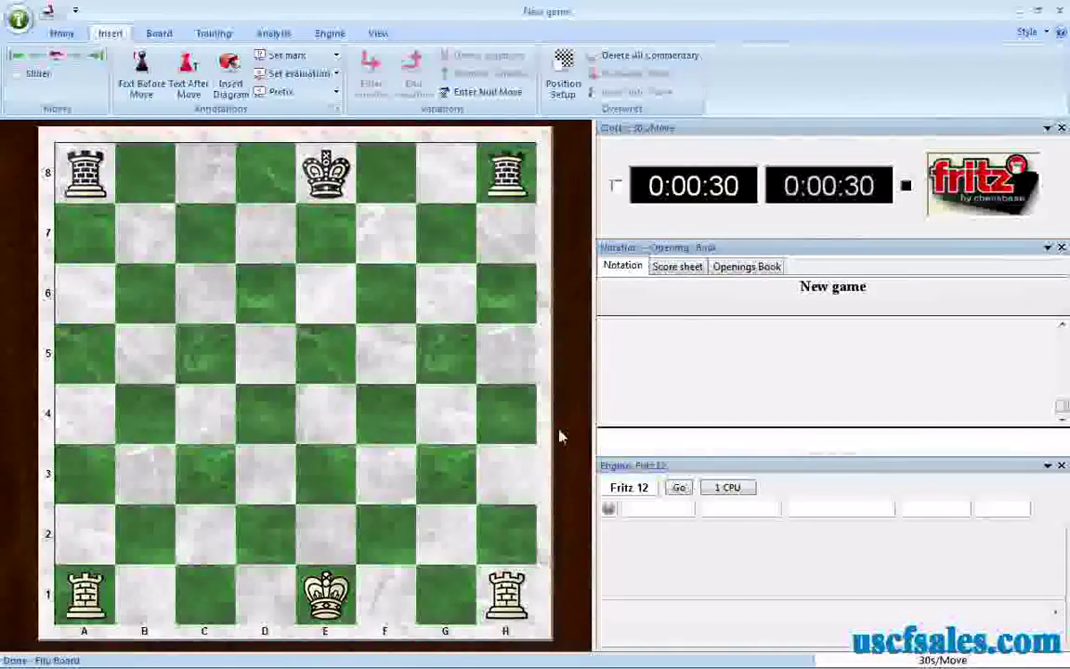
left_click_drag(507, 599, 506, 173)
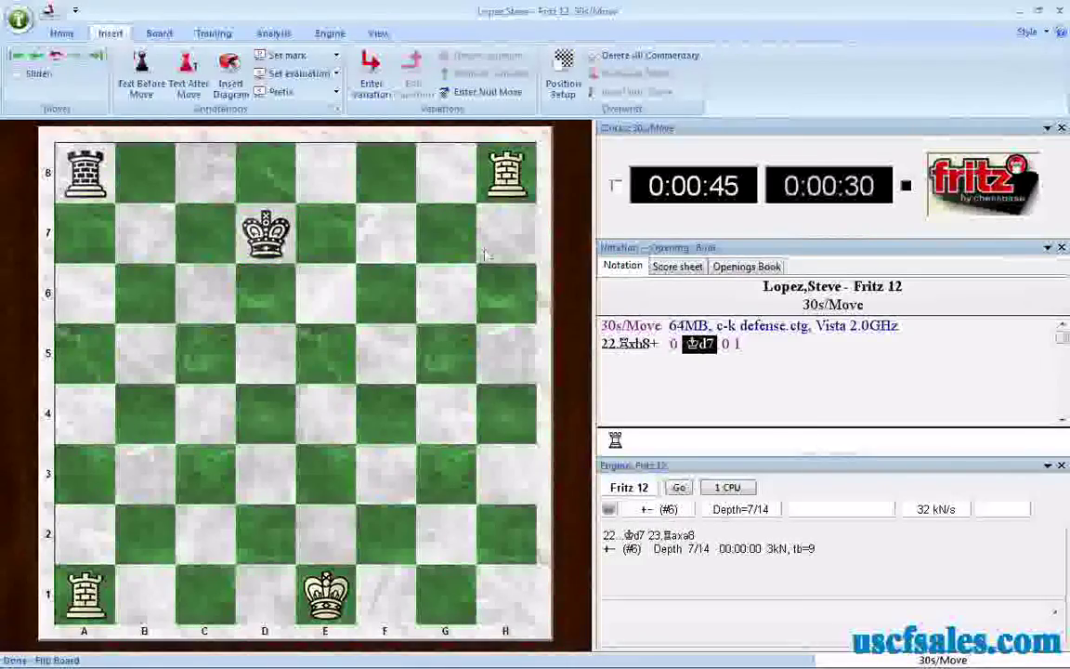
left_click_drag(506, 172, 115, 175)
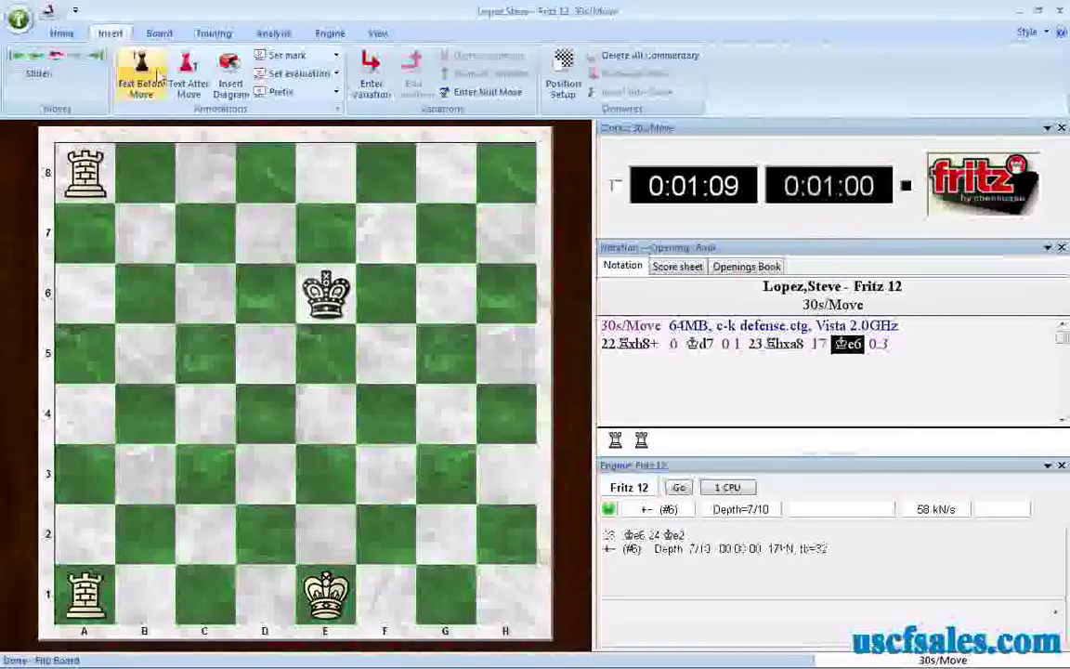
Reopen Position Setup on the current move-24 position and pick the white king.
left_click(563, 81)
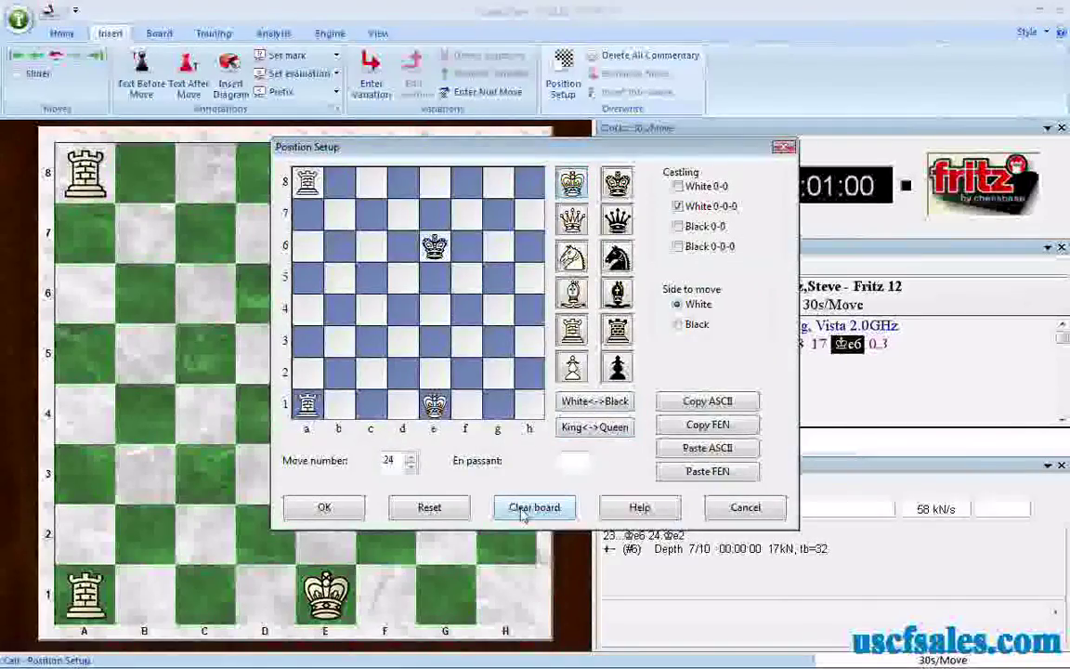
left_click(573, 184)
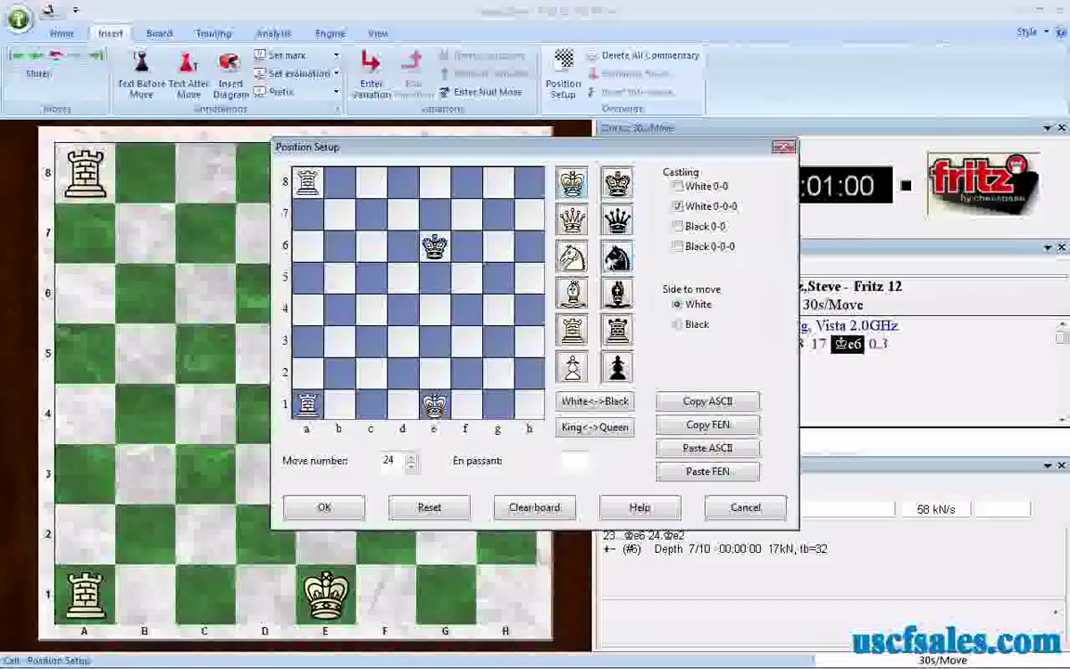